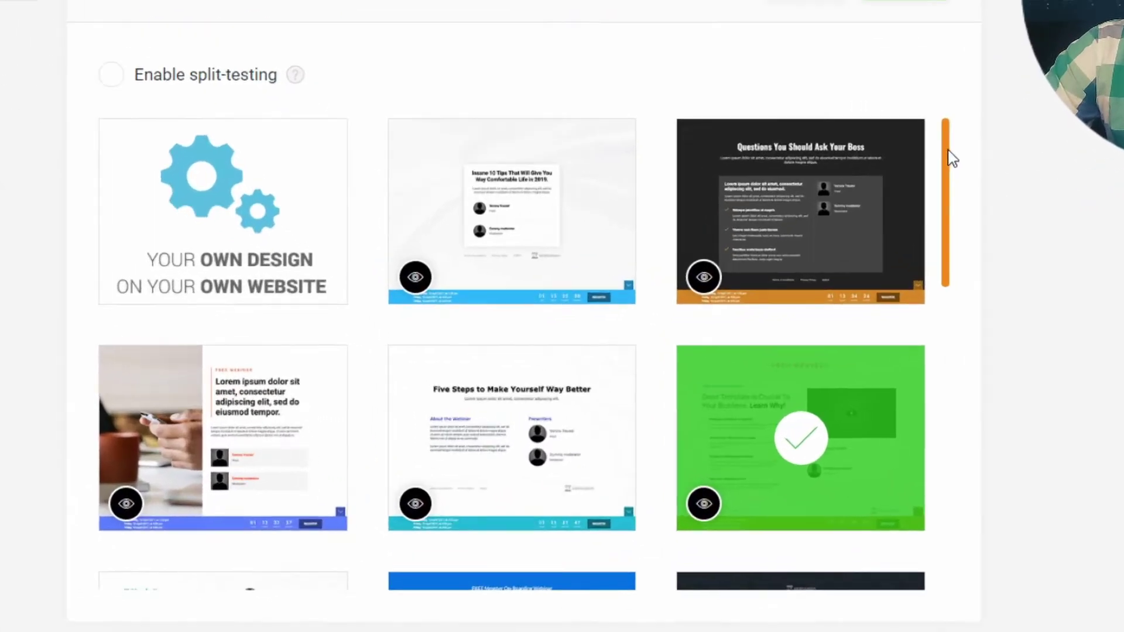
Scroll the template grid and open the 'Roadmap to Financial Freedom: Webinar' registration template in the editor.
drag(899, 189, 931, 483)
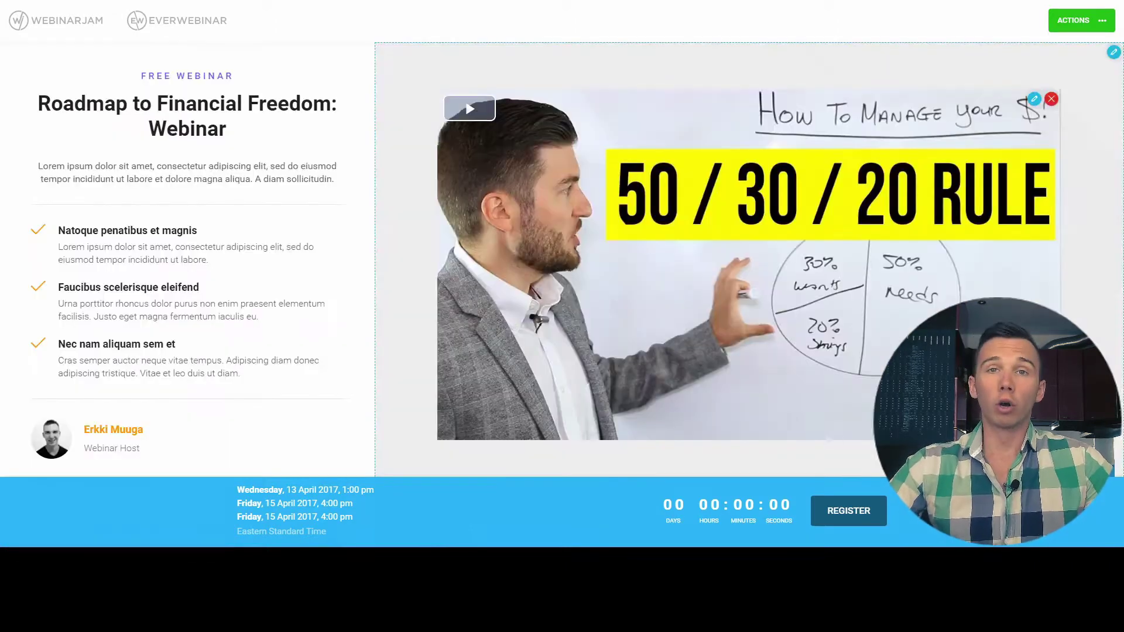
Open the video element's settings on the registration page.
click(1032, 104)
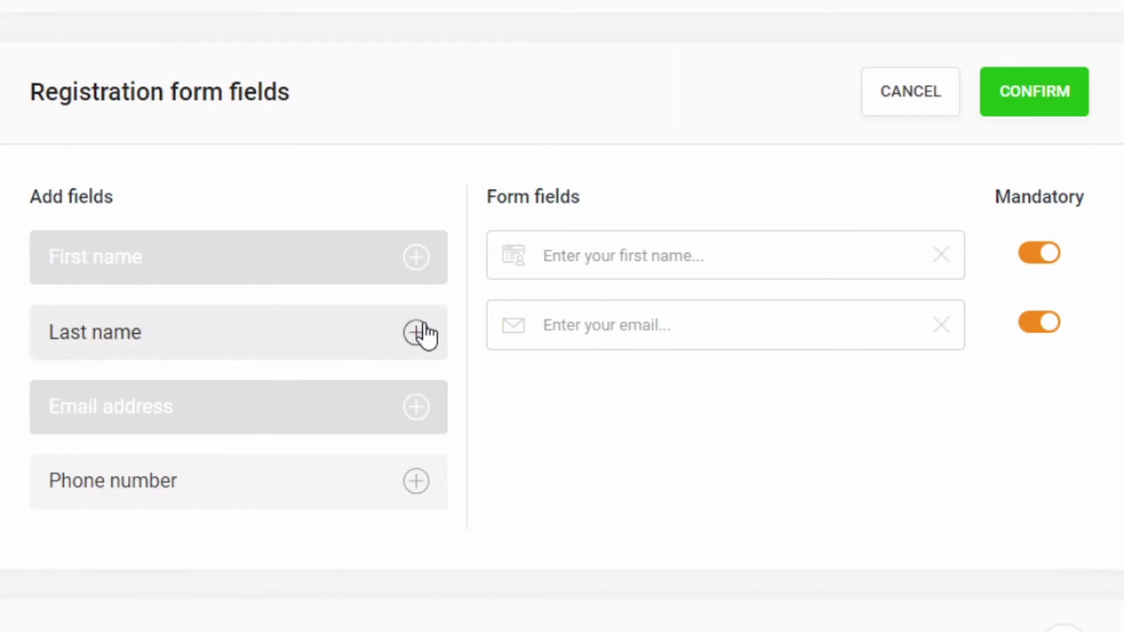
Add Last name and Phone number form fields and mark Last name as mandatory.
click(416, 332)
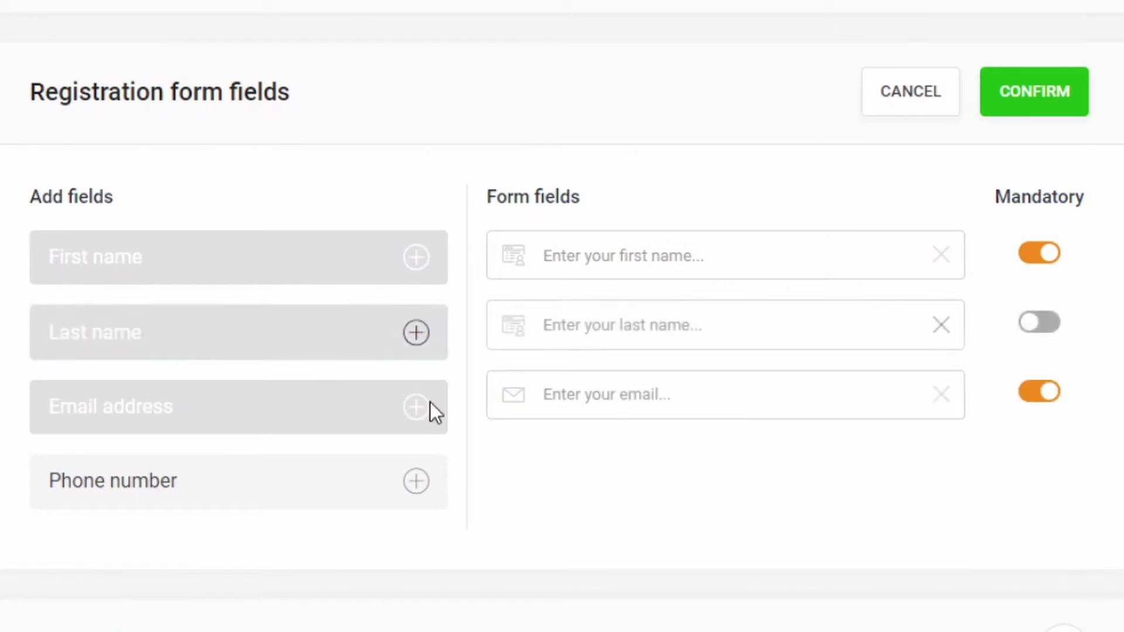
click(416, 481)
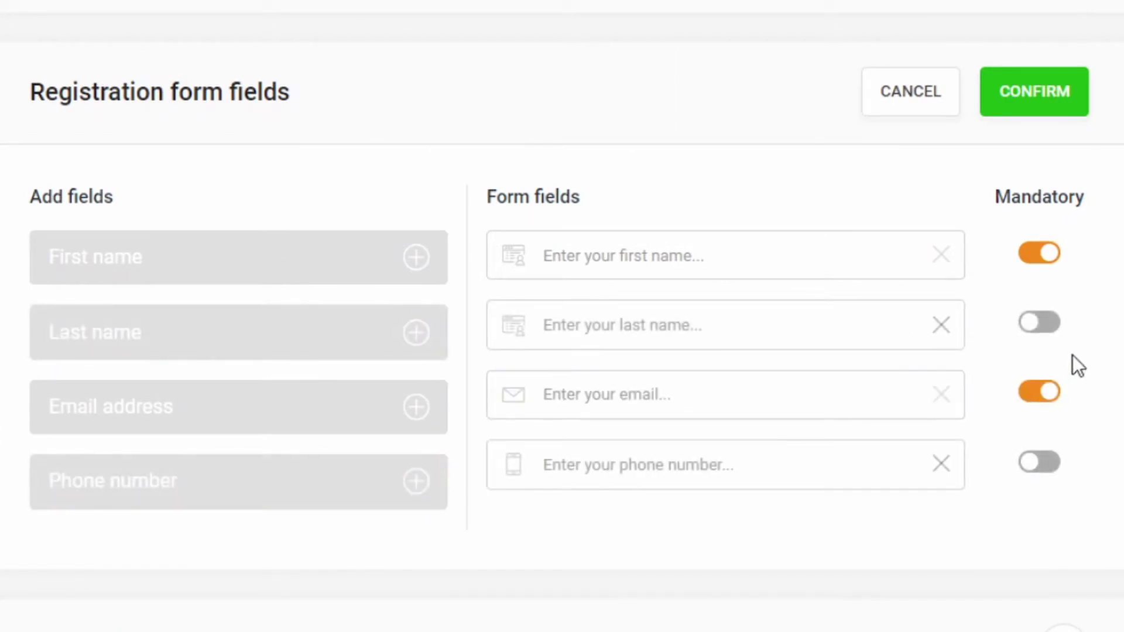
click(1039, 323)
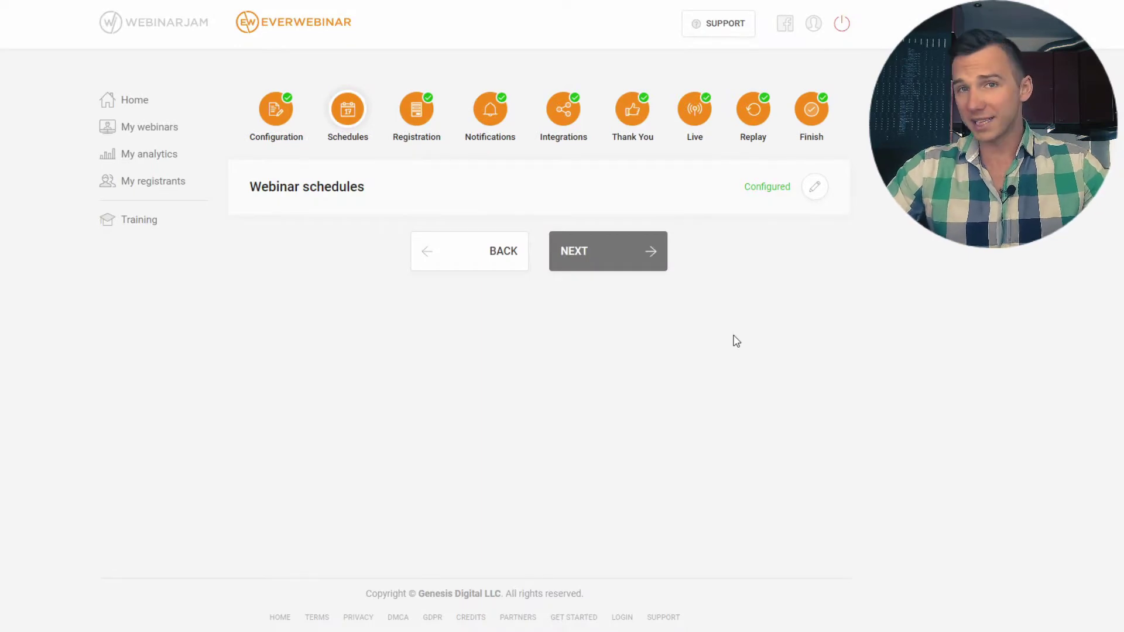
Review the webinar schedule's next-available-session intervals and late attendance options, leaving them unchanged.
click(815, 188)
scroll(642, 254, down, 5)
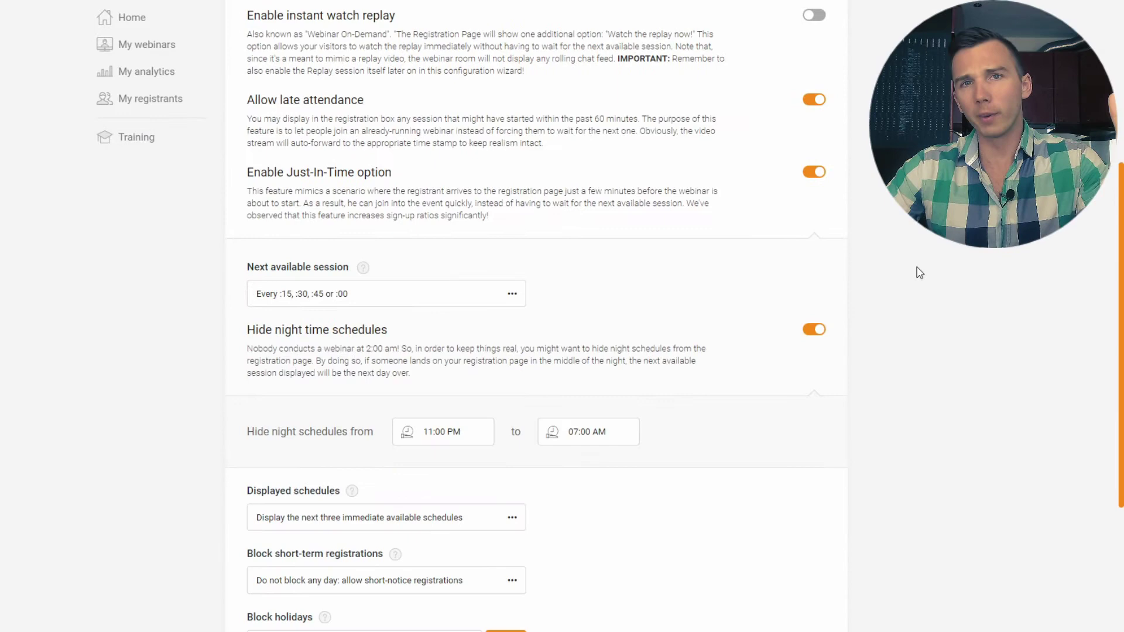
click(452, 299)
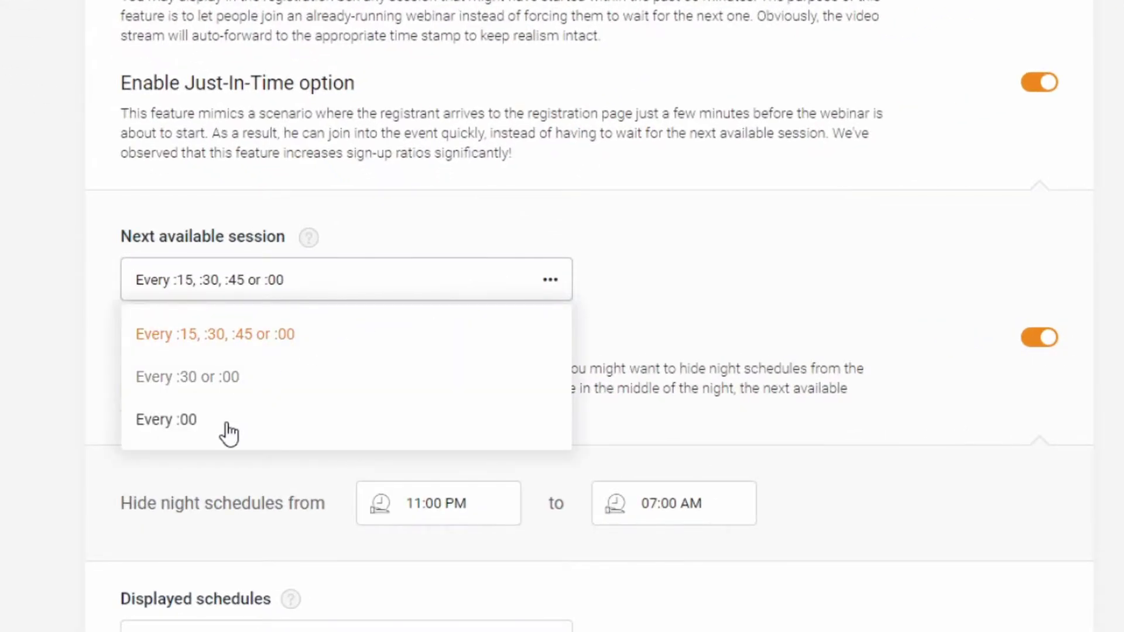
click(549, 477)
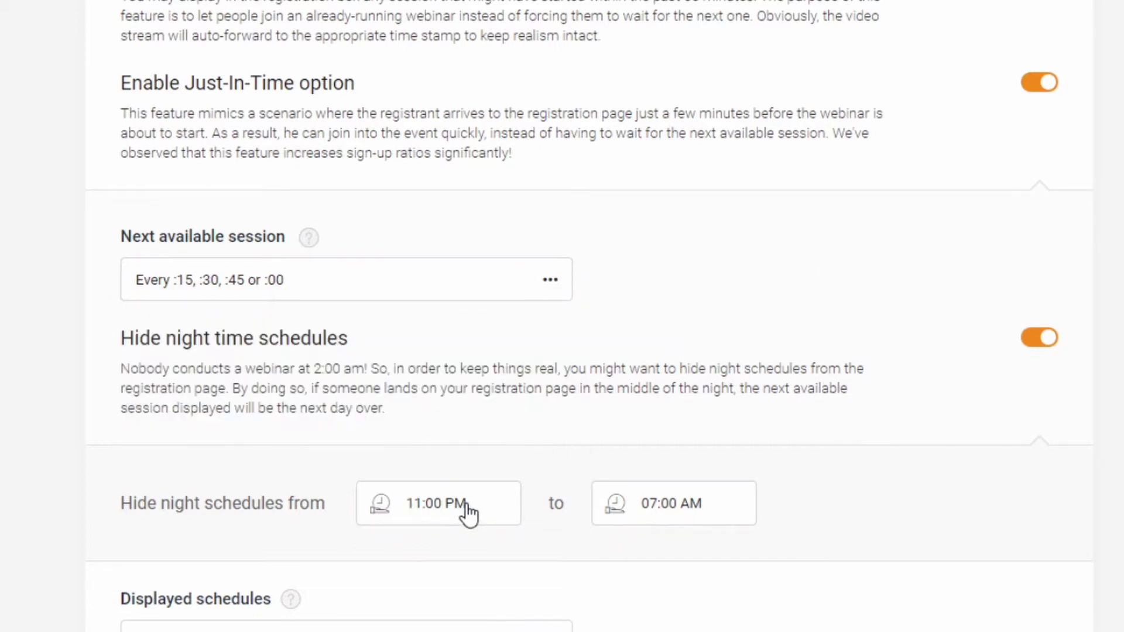
scroll(484, 275, up, 3)
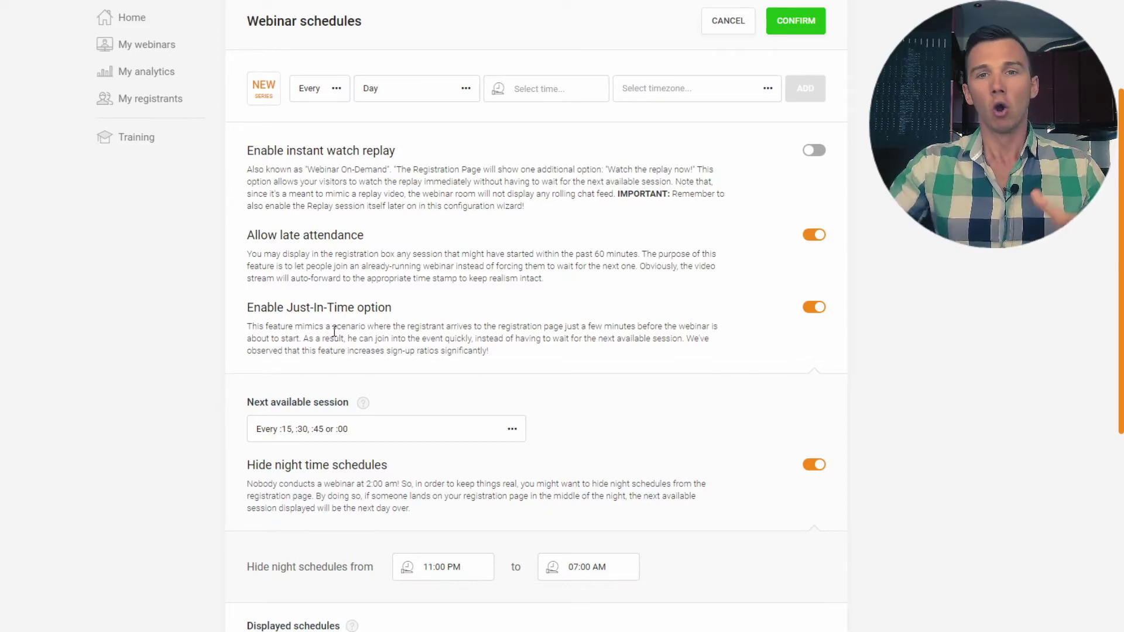
drag(273, 254, 247, 255)
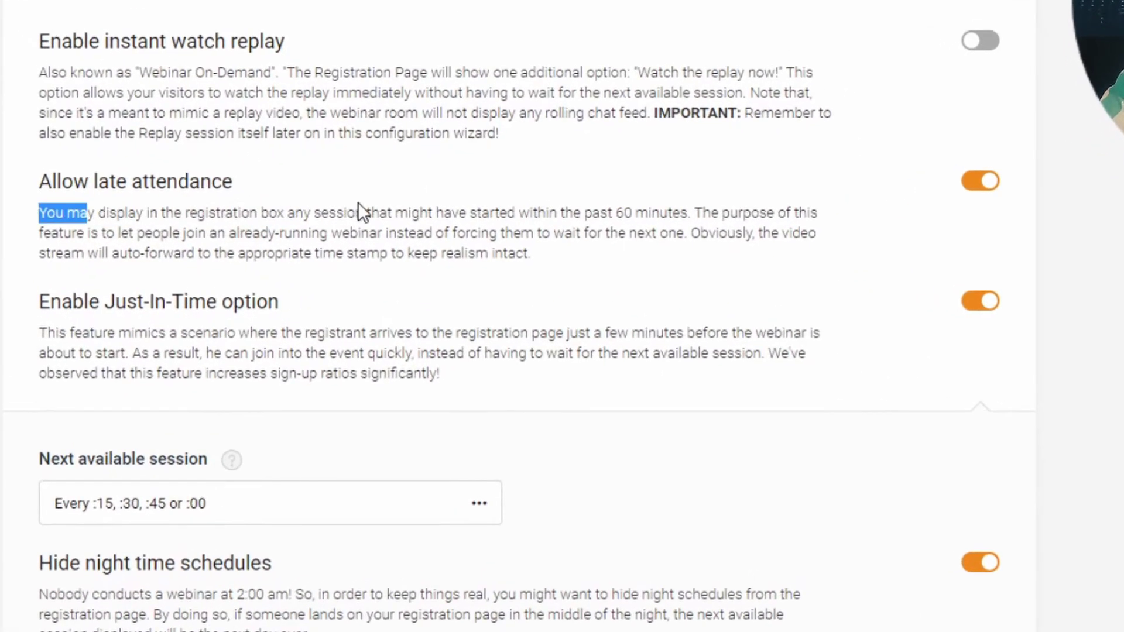
click(365, 205)
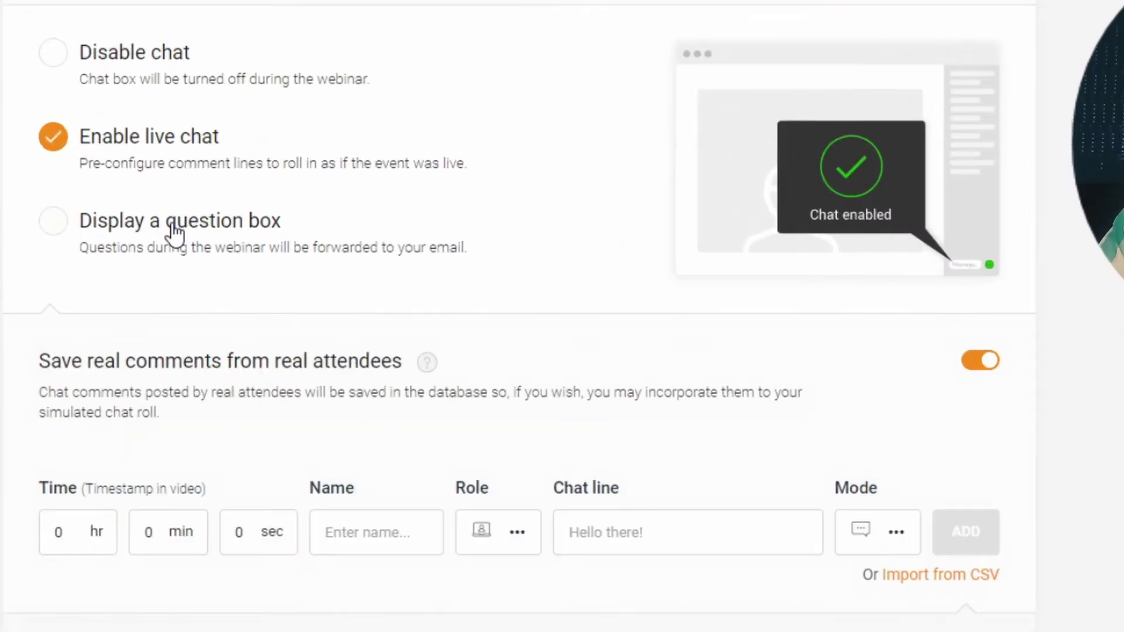
Switch the chat to a question box and open the Display number of attendees settings.
click(175, 233)
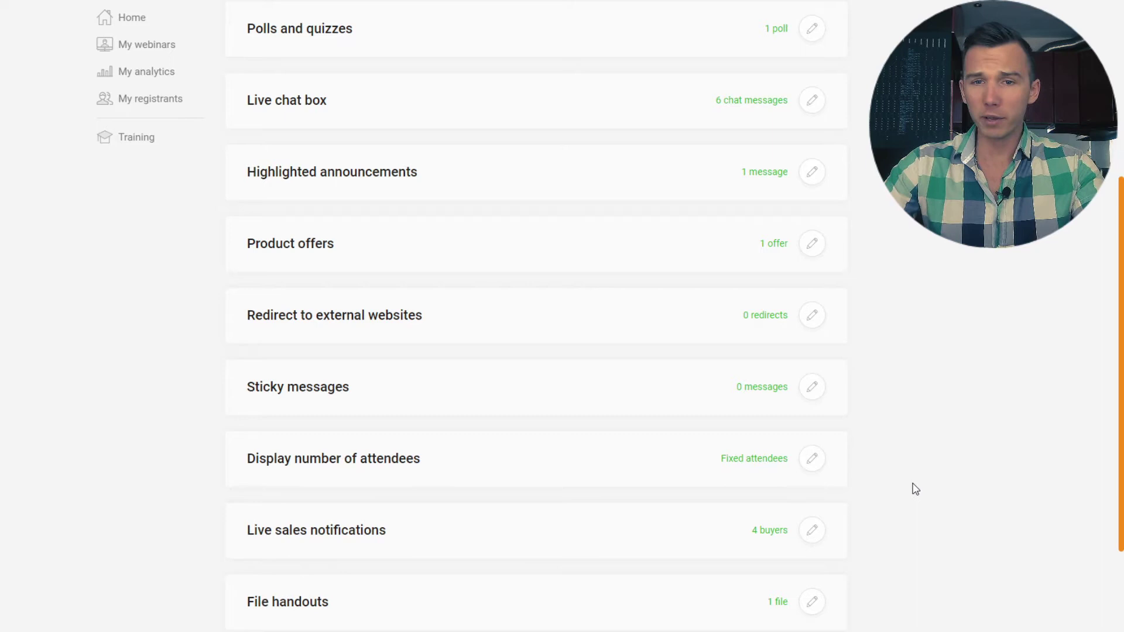
click(812, 458)
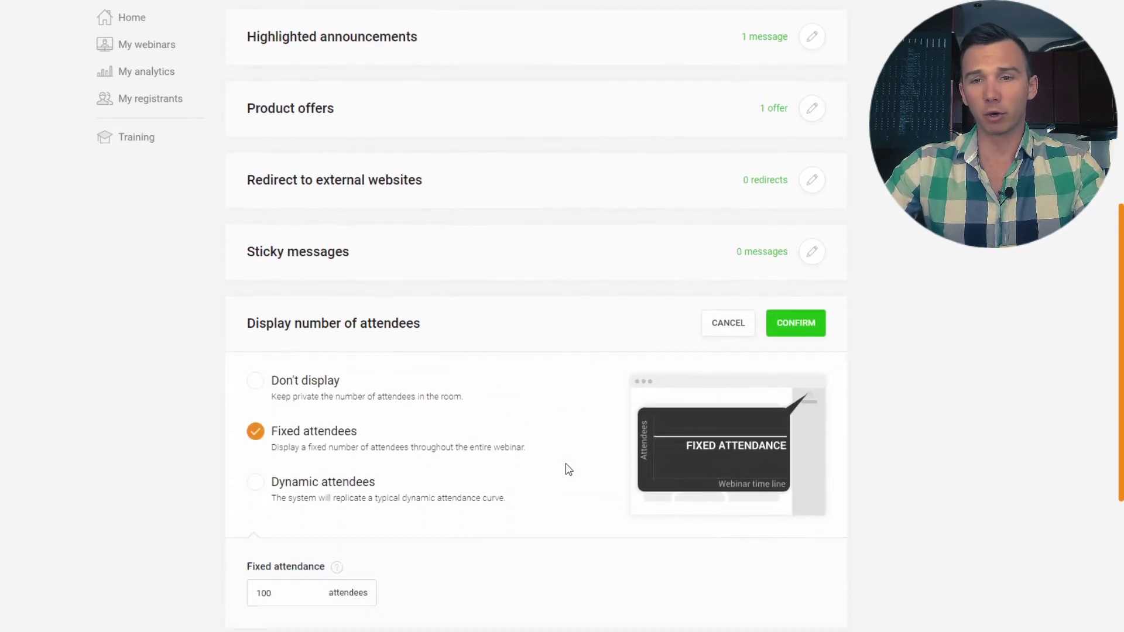
scroll(567, 468, down, 1)
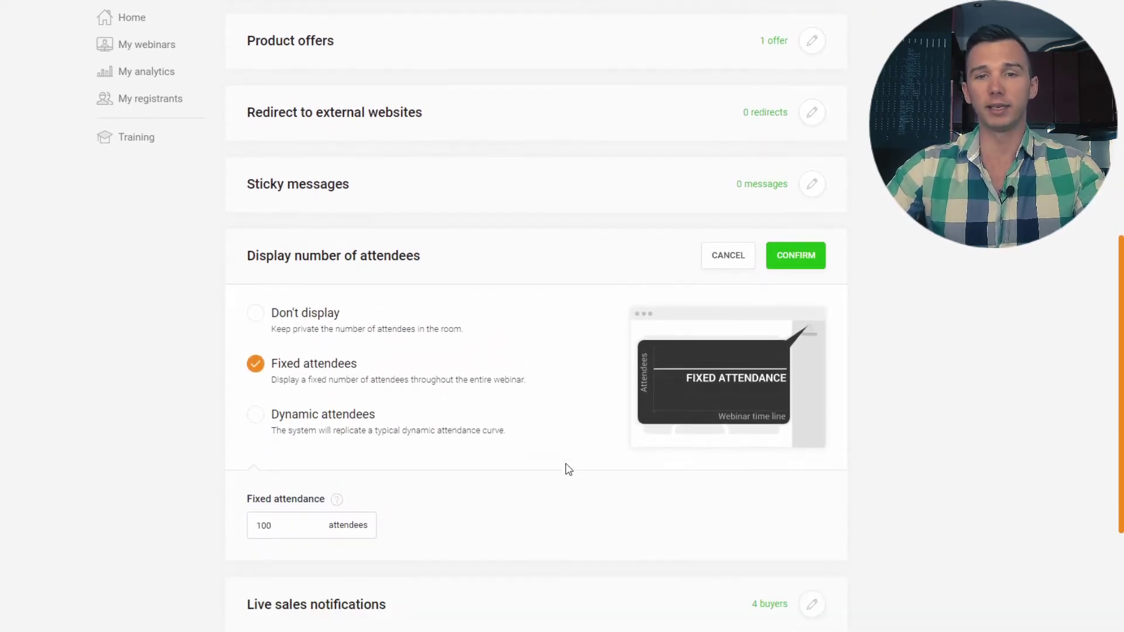
Make the attendee count dynamic and save the monthly-expense poll question with its four options.
click(337, 429)
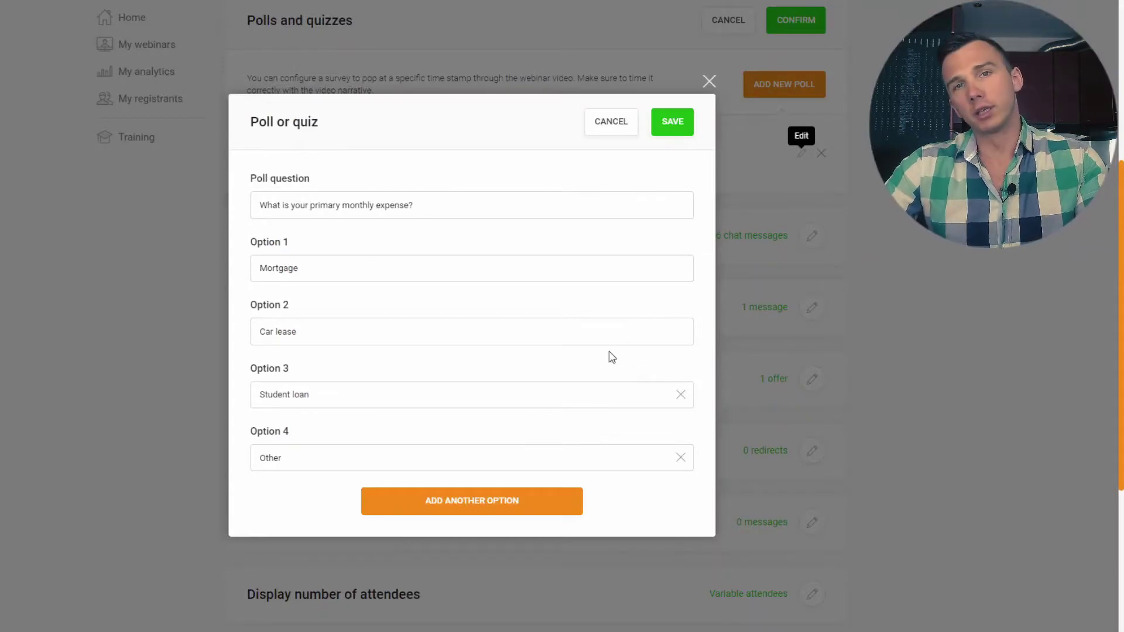
click(673, 124)
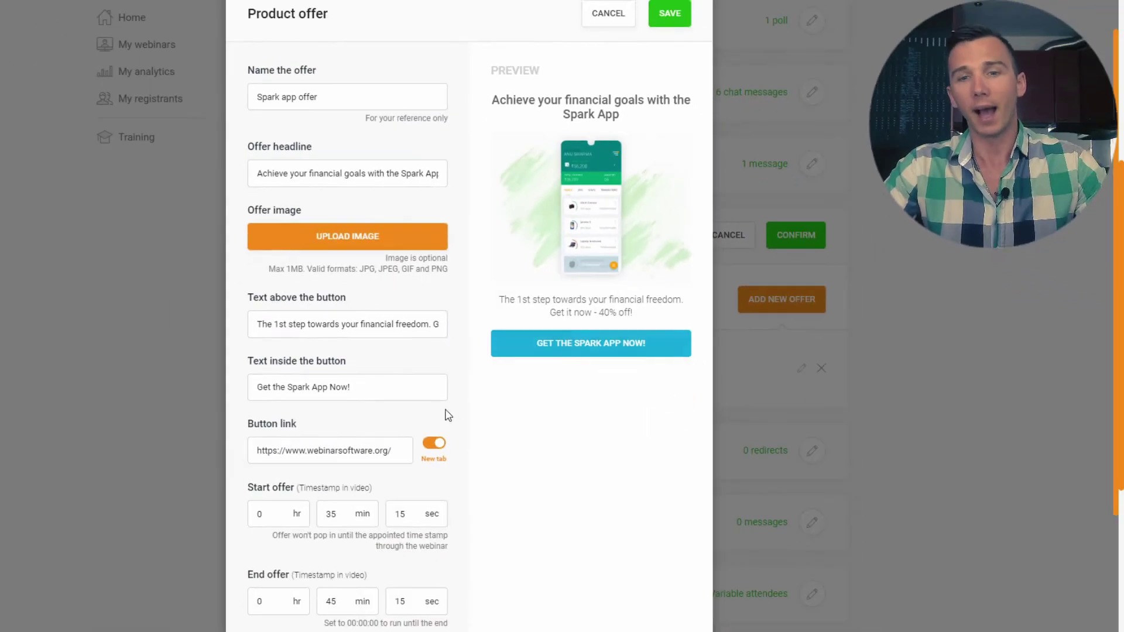
Scroll through the Spark App offer settings with its 35:15–45:15 timing and 10-minute countdown.
scroll(363, 513, down, 3)
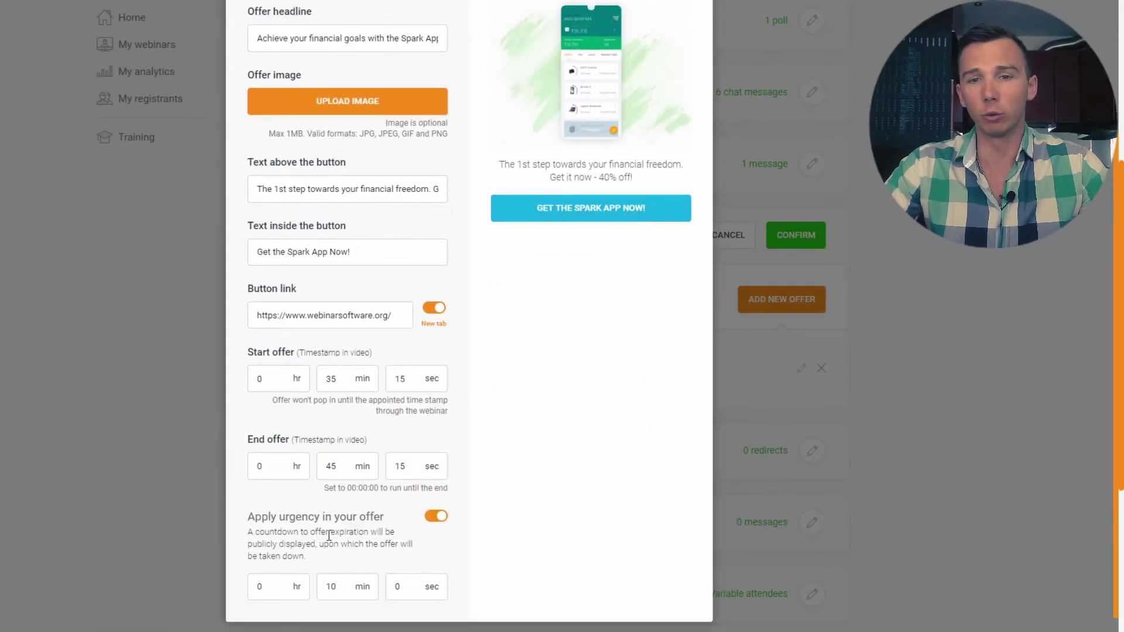
scroll(477, 514, up, 3)
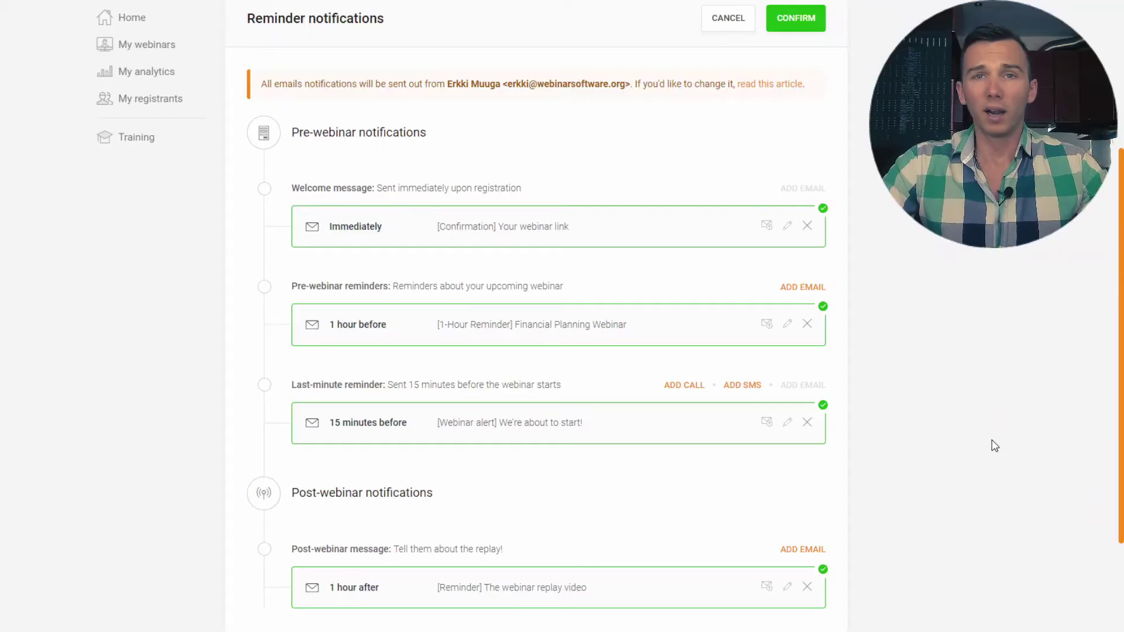
Open the '1 hour after' replay email and display its Send to audience choices.
click(788, 587)
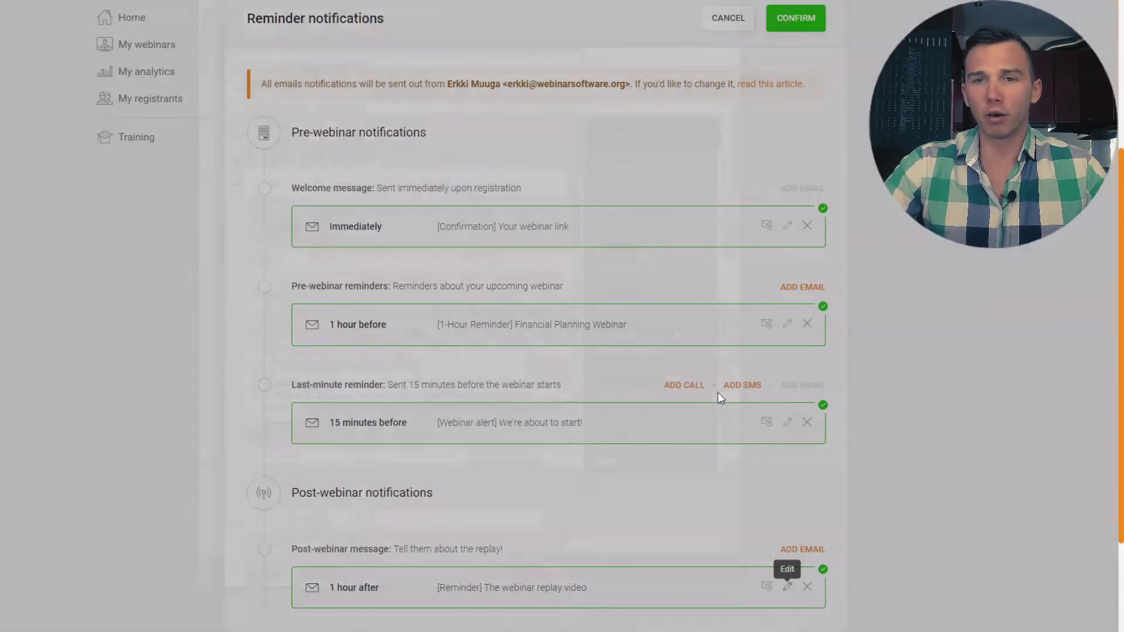
scroll(491, 346, down, 1)
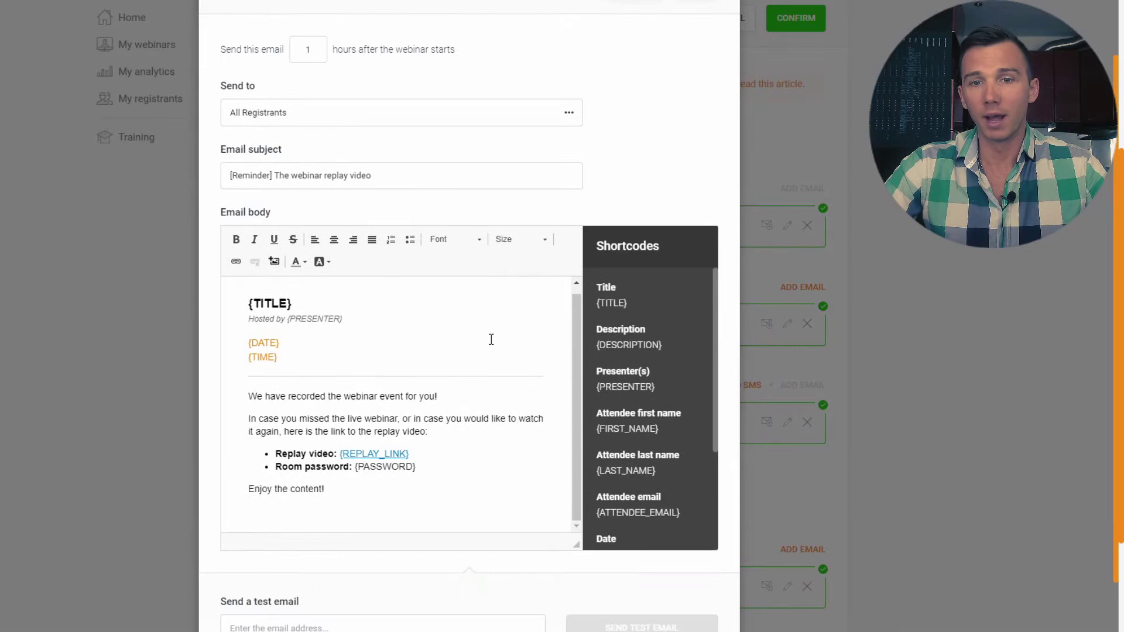
click(469, 120)
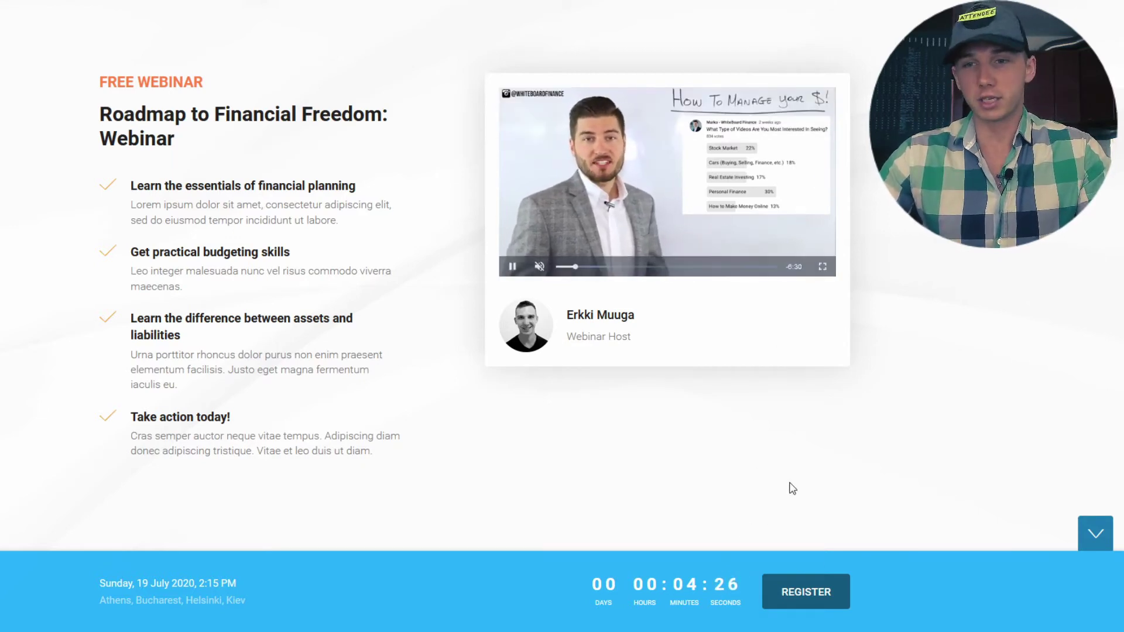
Register as an attendee for the Roadmap to Financial Freedom webinar and start the survey.
click(826, 590)
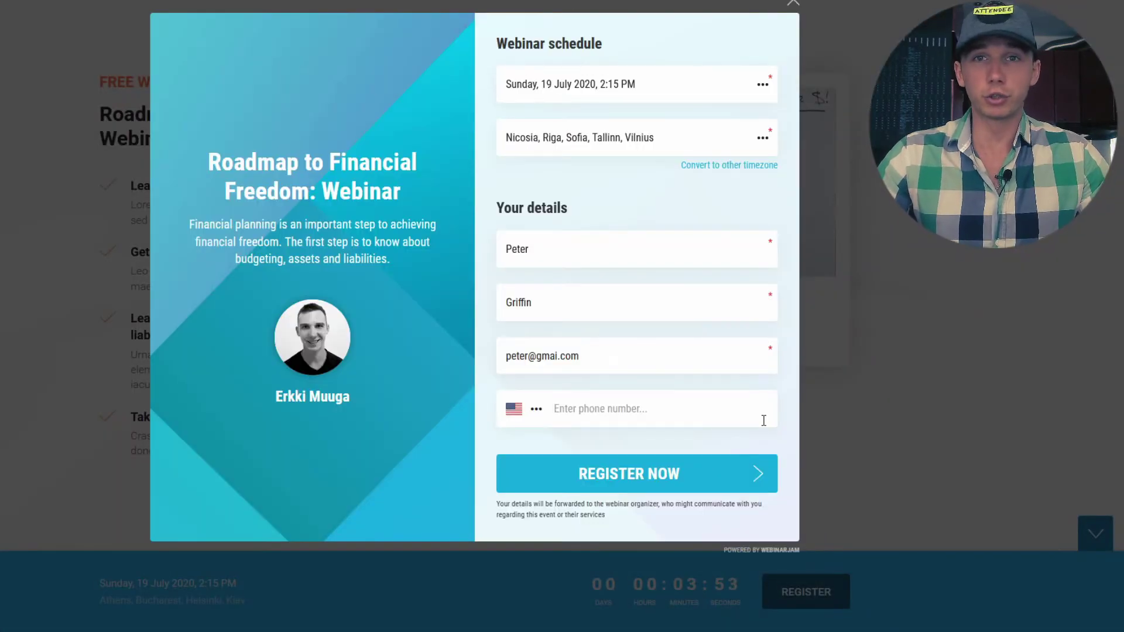
click(661, 485)
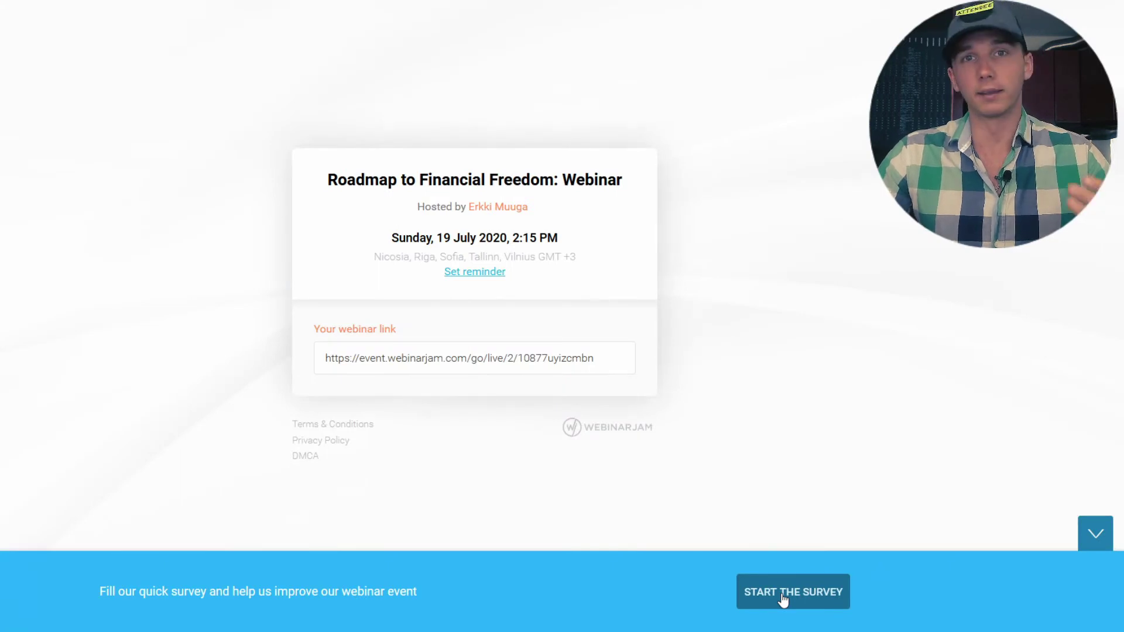
click(782, 592)
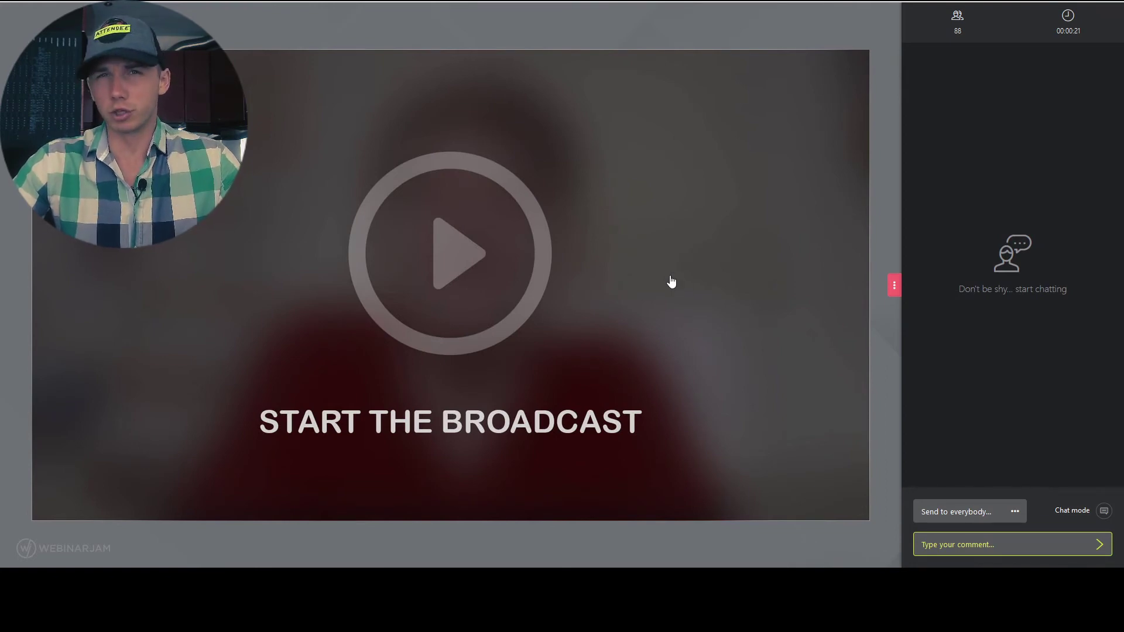
Start the broadcast, resume the video, and vote Mortgage in the monthly-expense poll.
click(638, 281)
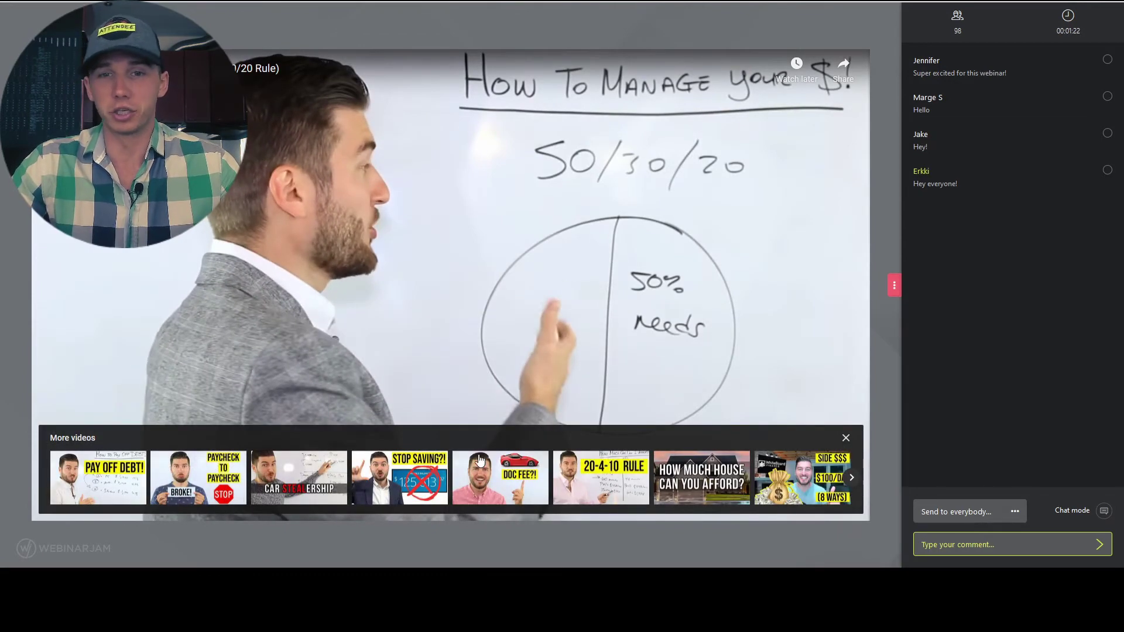
click(661, 234)
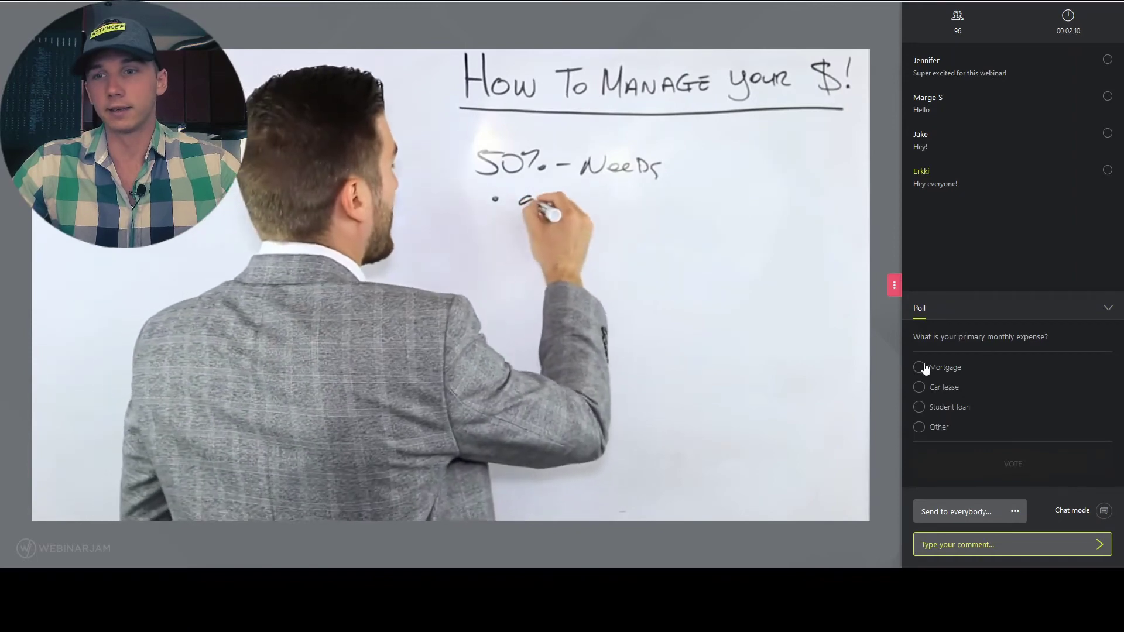
click(919, 367)
click(1013, 464)
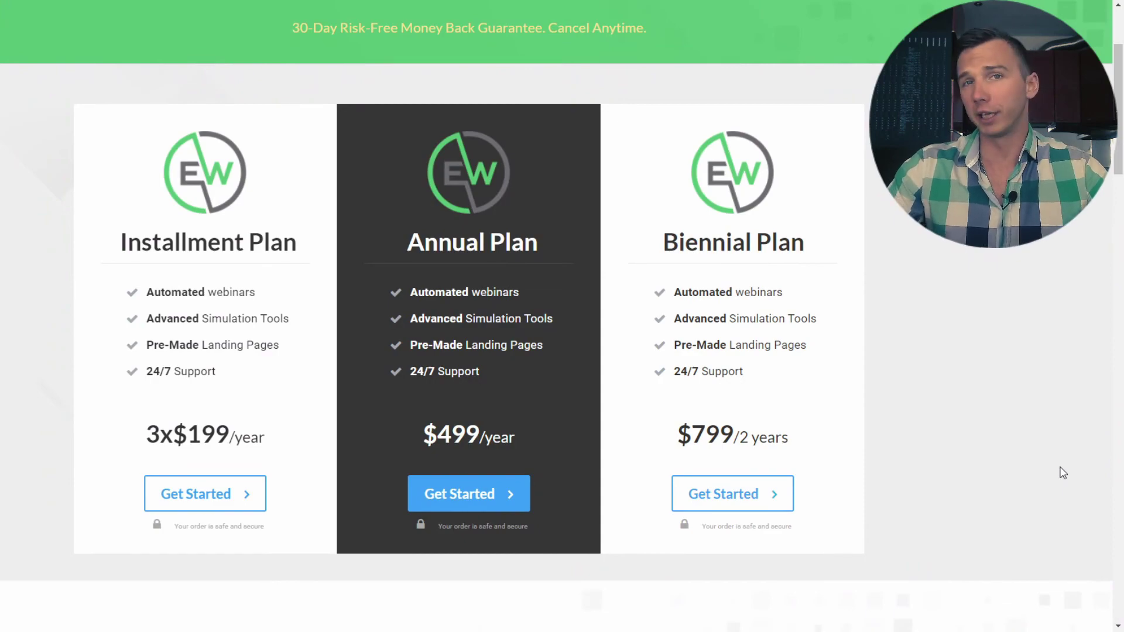
Scroll up the pricing page to bring up the 'Get EverWebinar for $1' 14-day trial popup.
scroll(411, 365, up, 3)
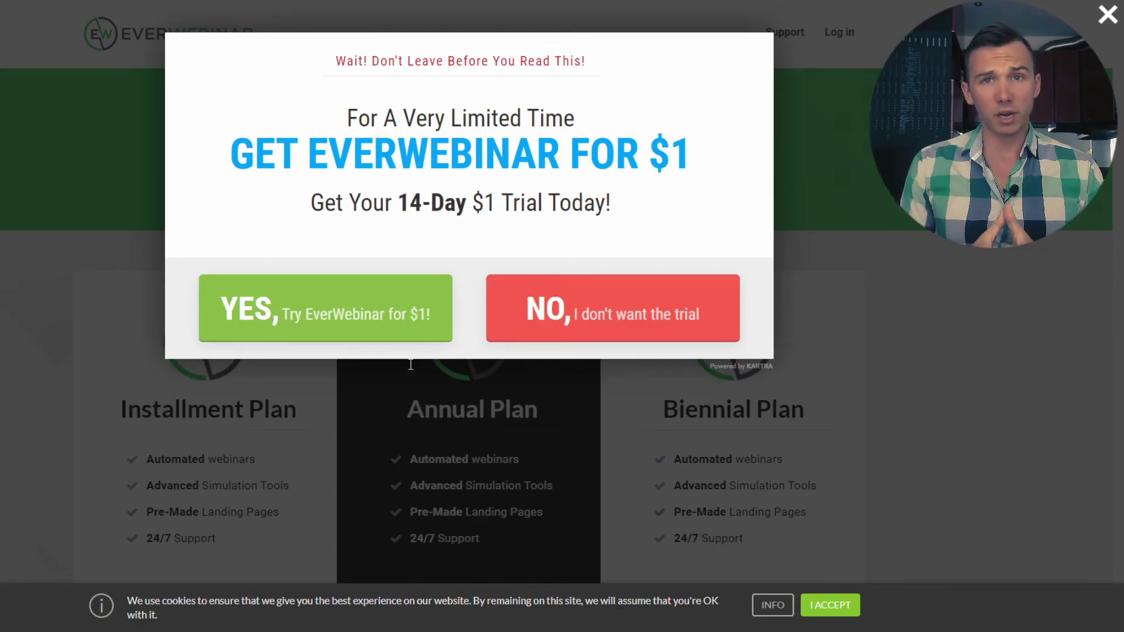